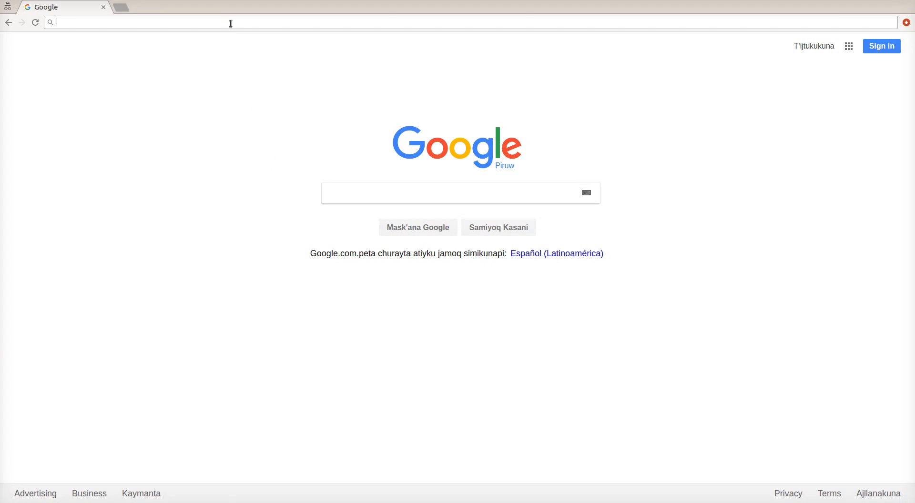
Load the corpus login page at kuelap.telecom.pucp.edu.pe/corpus/
{"action": "type", "text": "ke"}
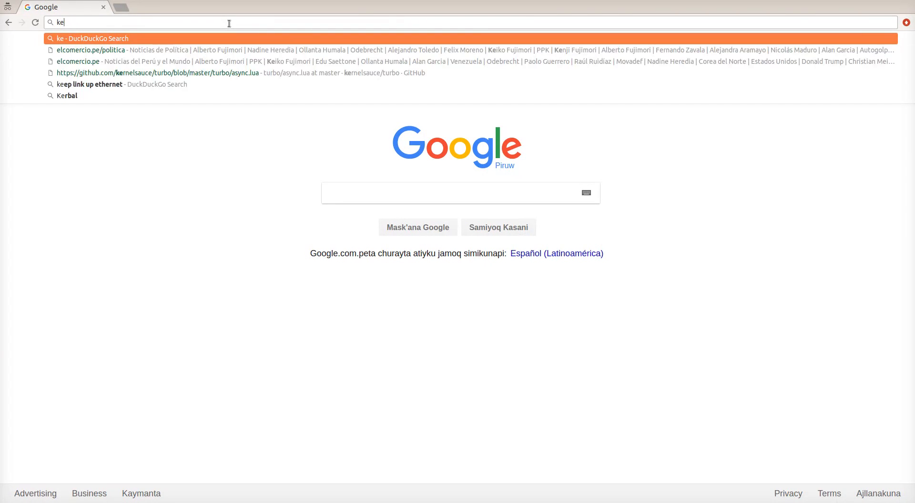
{"action": "key", "text": "BackSpace"}
{"action": "type", "text": "uelap.telecom."}
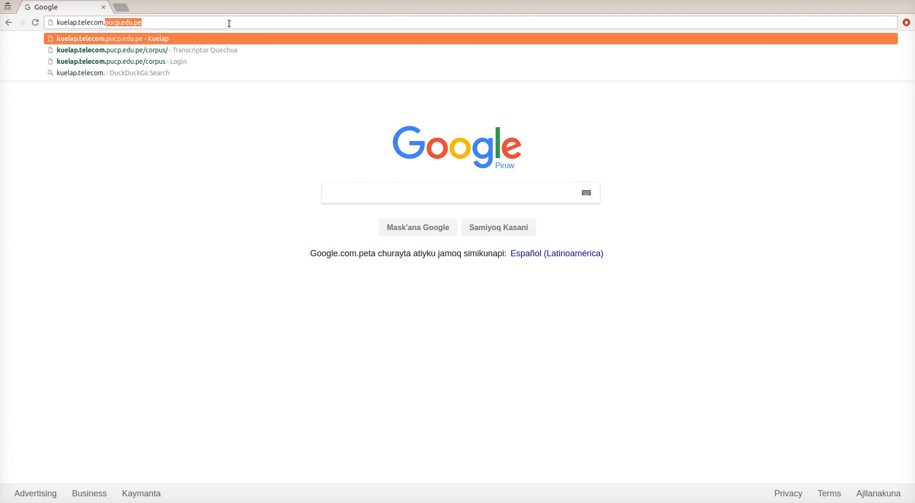
{"action": "type", "text": "pucp."}
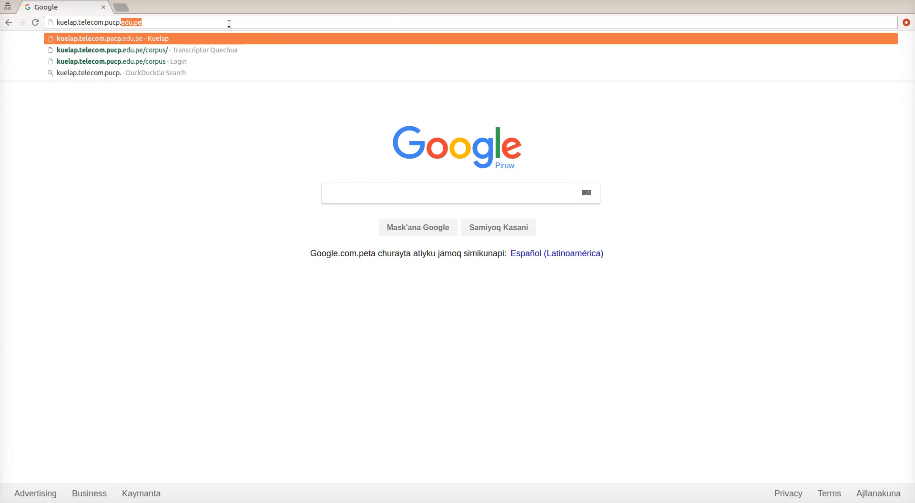
{"action": "type", "text": "edu.pe"}
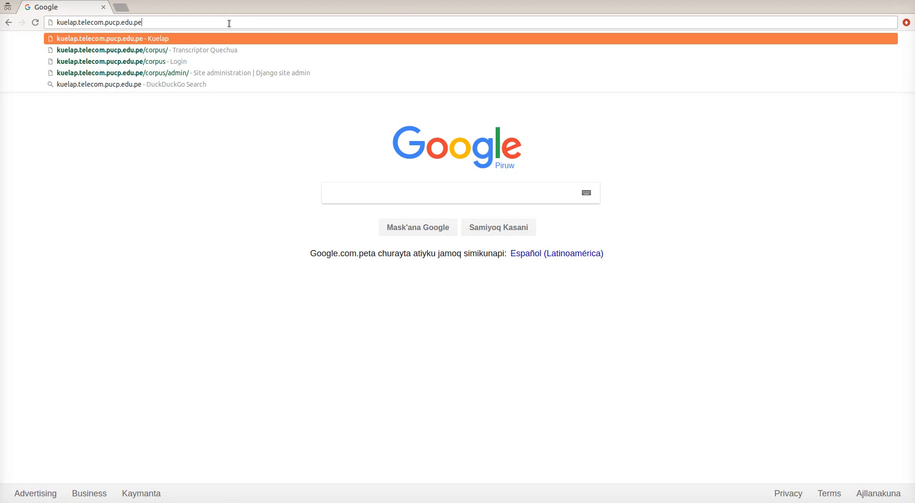
{"action": "type", "text": "/corpus/"}
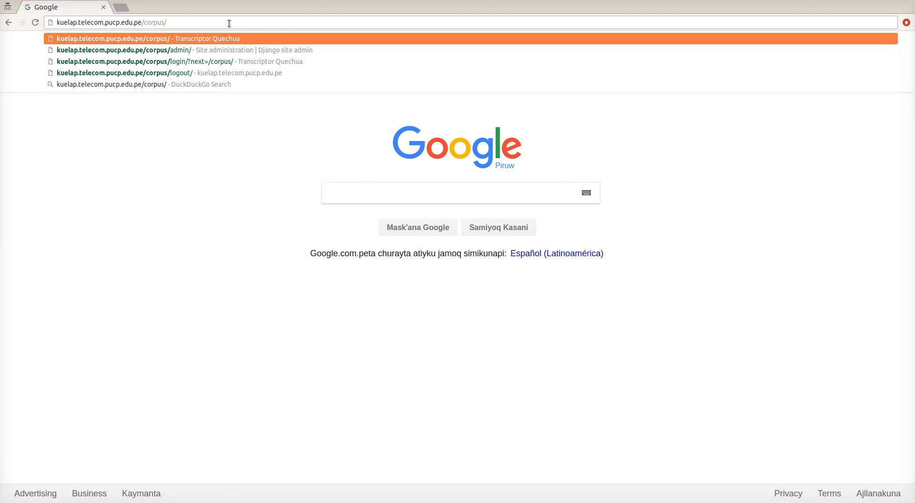
{"action": "key", "text": "Return"}
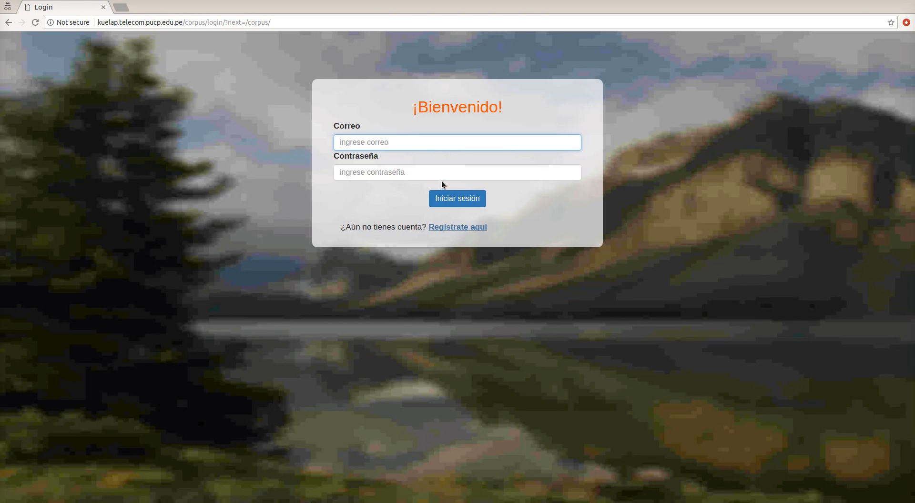
Open the registration page for a new account from the login screen
{"action": "left_click", "coordinate": [406, 171]}
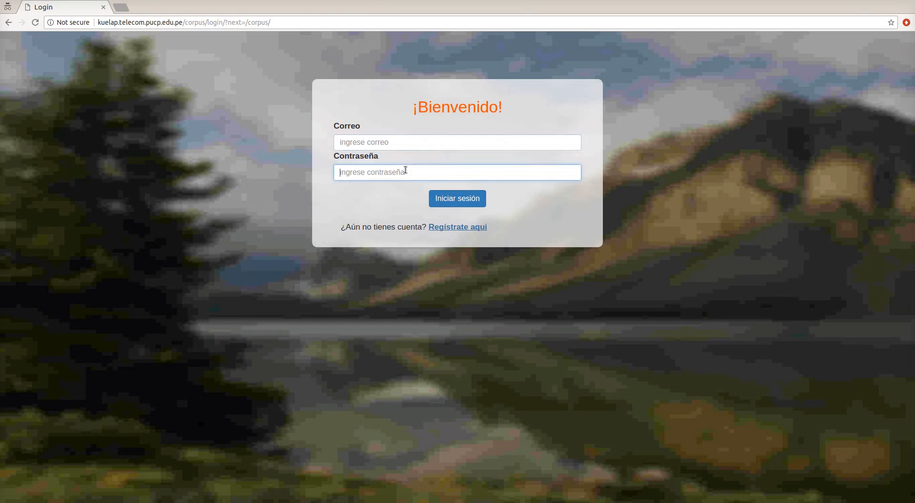
{"action": "left_click", "coordinate": [459, 229]}
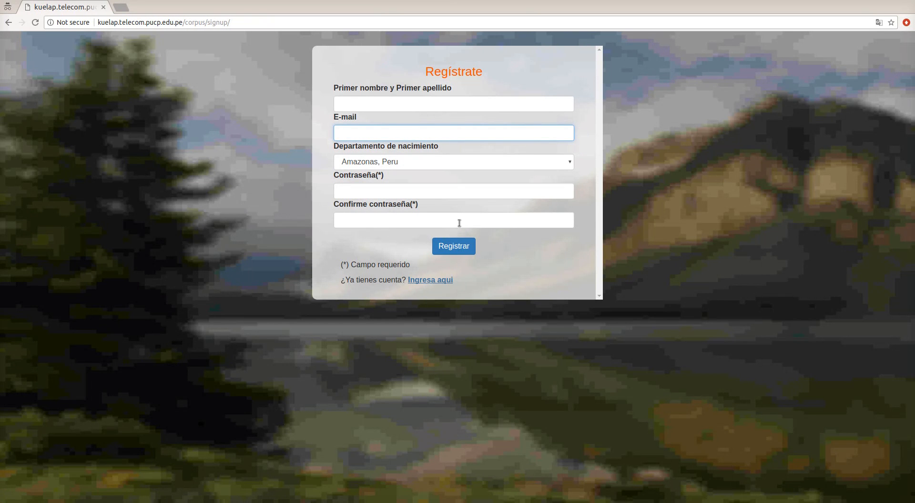
{"action": "left_click", "coordinate": [418, 100]}
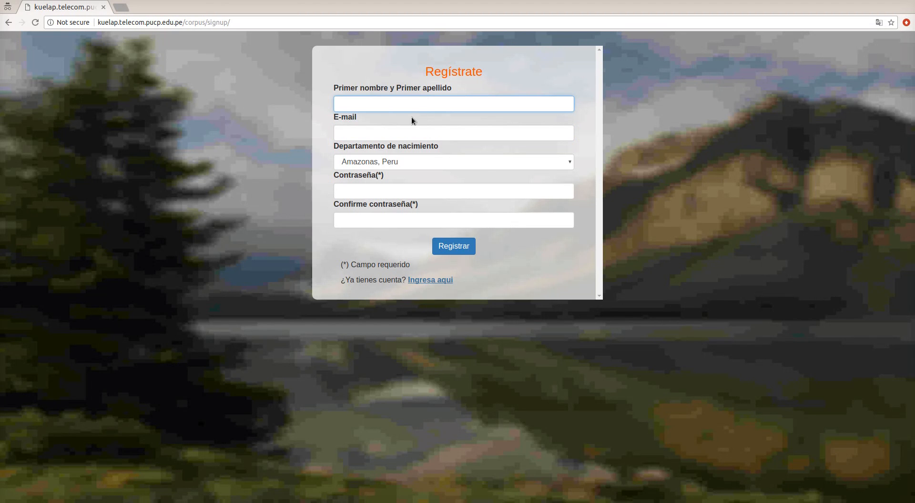
{"action": "left_click", "coordinate": [386, 134]}
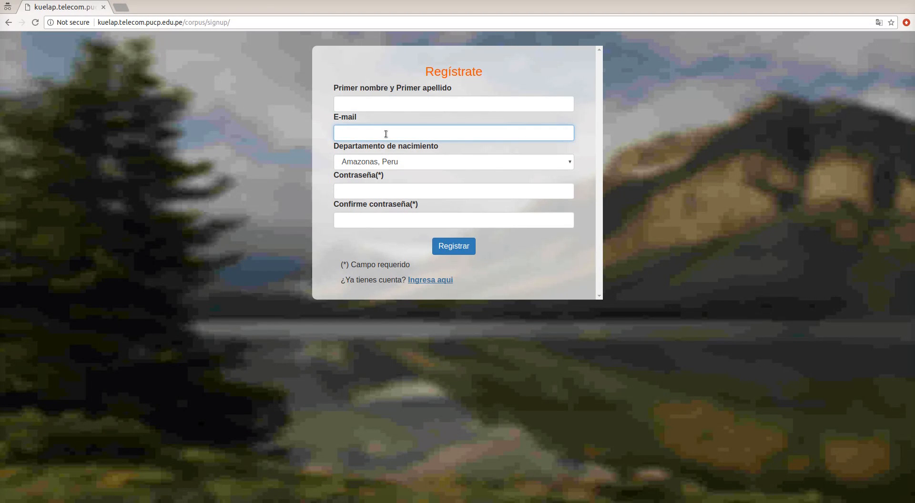
Fill in the user's full name from the saved suggestion and enter their e-mail address
{"action": "left_click", "coordinate": [386, 106]}
{"action": "type", "text": "Reyna"}
{"action": "left_click", "coordinate": [400, 119]}
{"action": "left_click", "coordinate": [399, 132]}
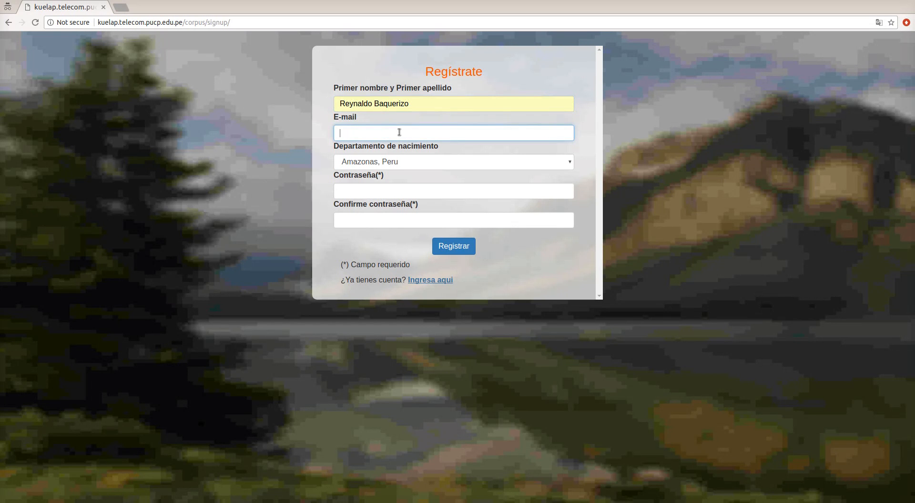
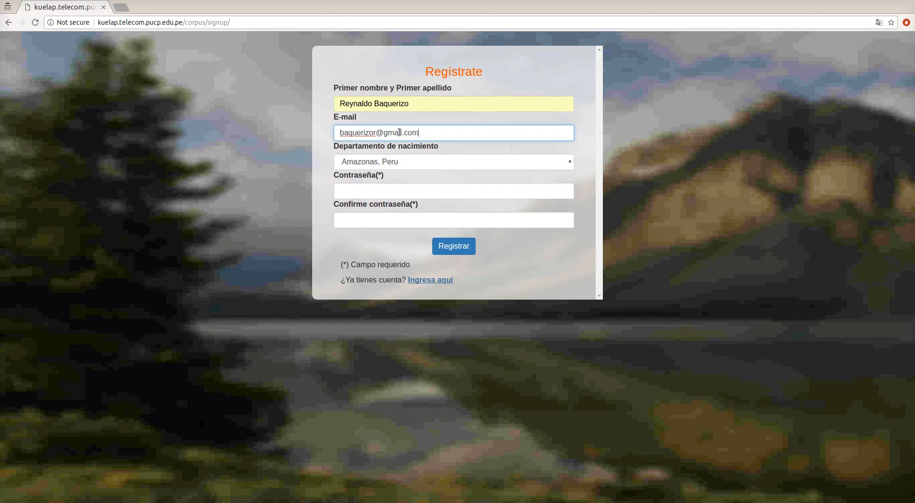
Choose Junin, Peru as the birth department
{"action": "left_click", "coordinate": [401, 161]}
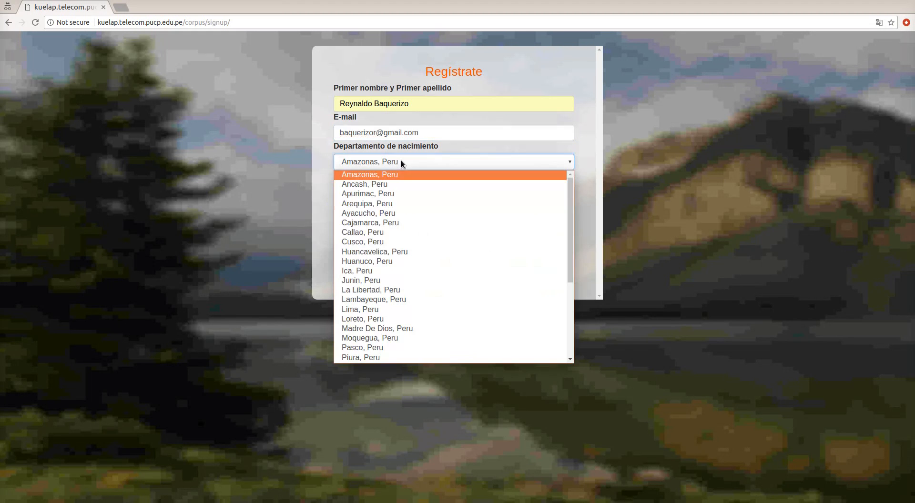
{"action": "left_click", "coordinate": [405, 281]}
{"action": "left_click", "coordinate": [390, 191]}
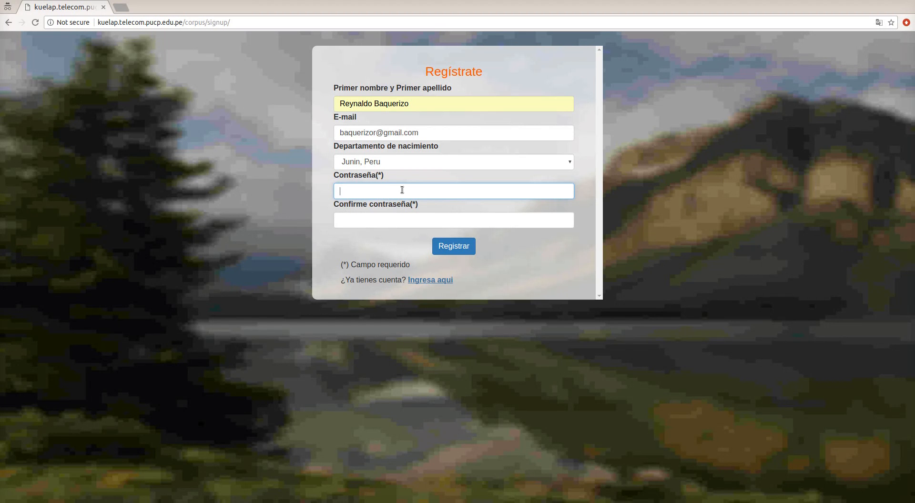
Enter and confirm the account password, then submit the registration
{"action": "type", "text": "••••••••••••••"}
{"action": "key", "text": "Tab"}
{"action": "type", "text": "••••••••"}
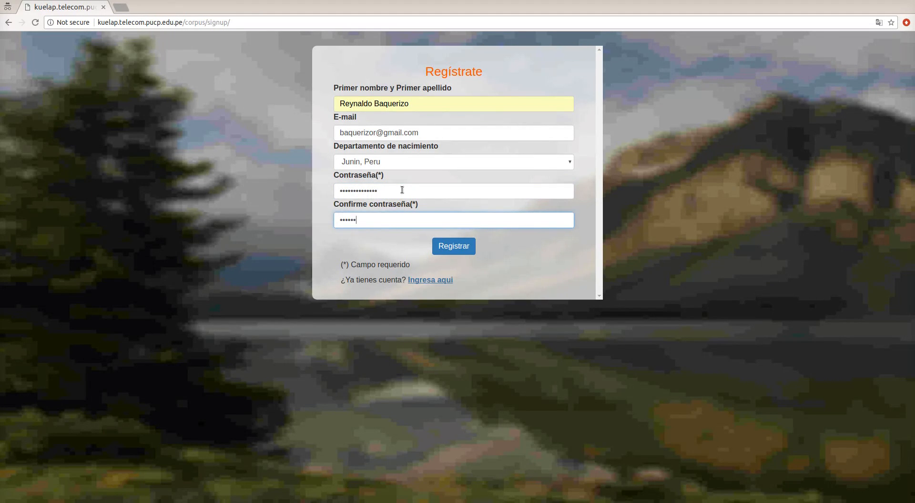
{"action": "type", "text": "•••••••"}
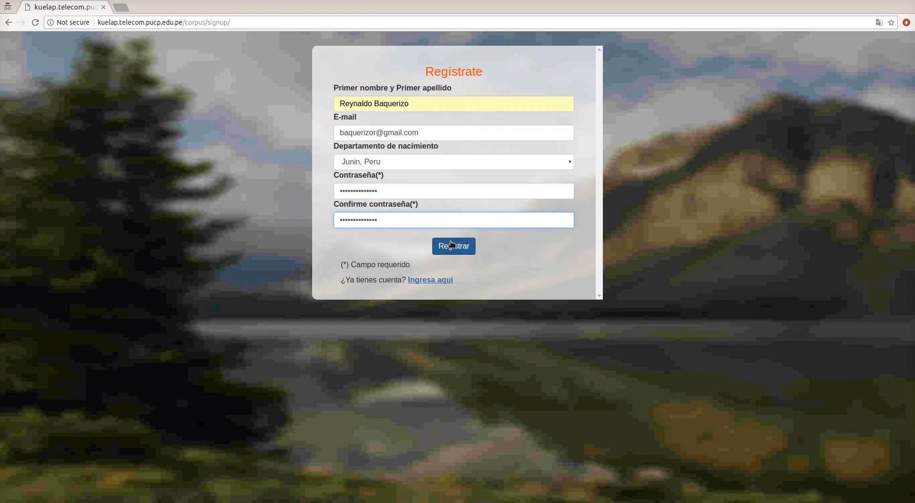
{"action": "left_click", "coordinate": [448, 246]}
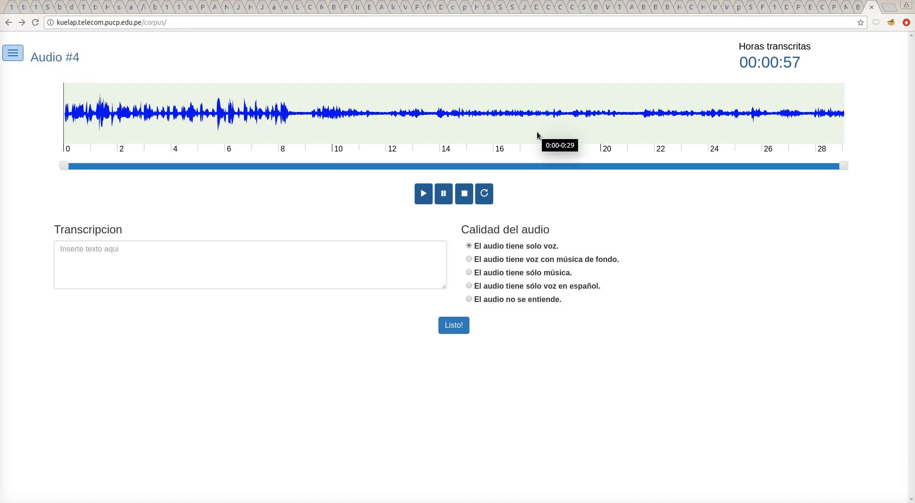
{"action": "left_click", "coordinate": [142, 244]}
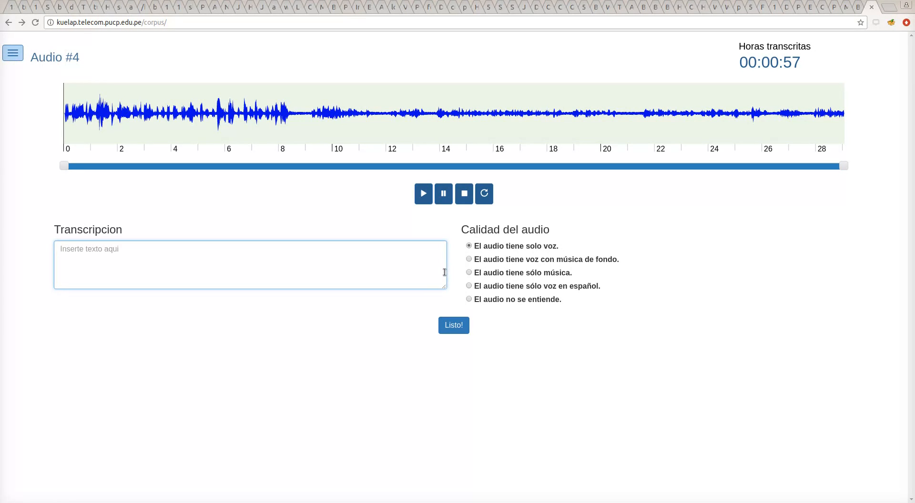
{"action": "left_click", "coordinate": [427, 197]}
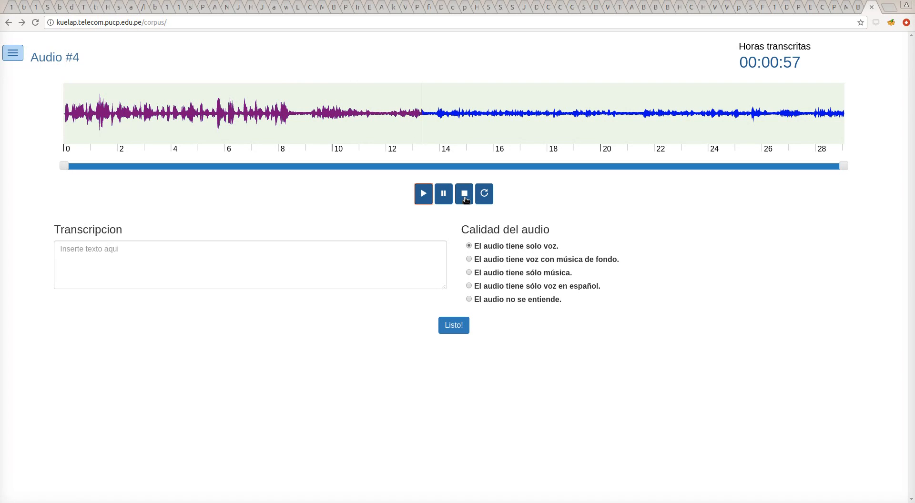
{"action": "left_click", "coordinate": [466, 200]}
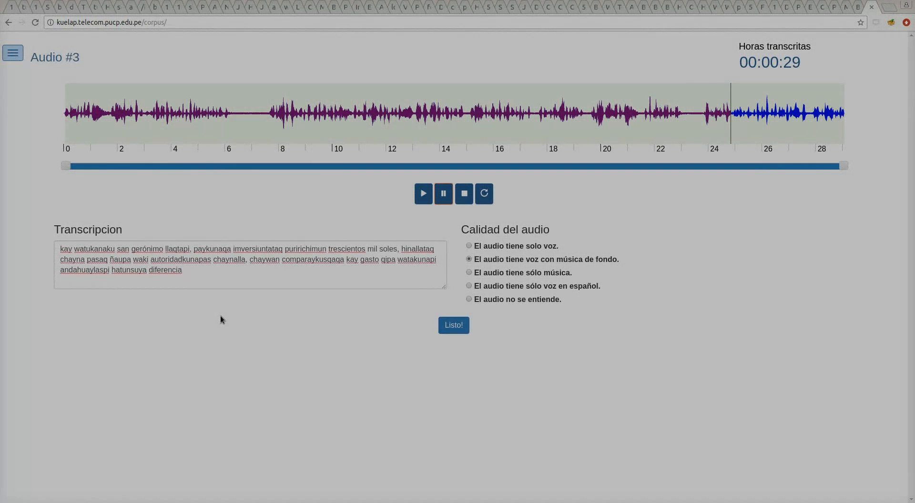
Append ', chaynaykuya ima especulaciunukunapas kan.' then, after replaying from about 23 s, add 'sichus ya'
{"action": "left_click", "coordinate": [220, 285]}
{"action": "type", "text": ", chayn"}
{"action": "type", "text": "ayk"}
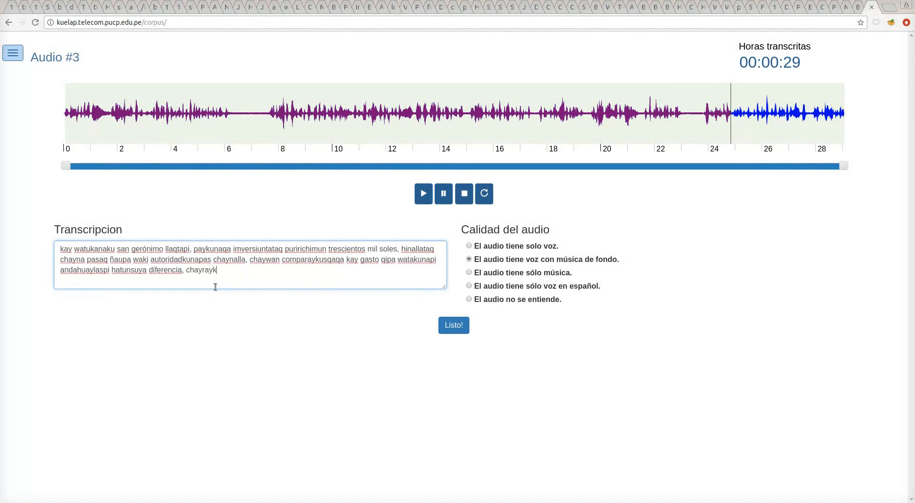
{"action": "type", "text": "uya ima especulaciunu"}
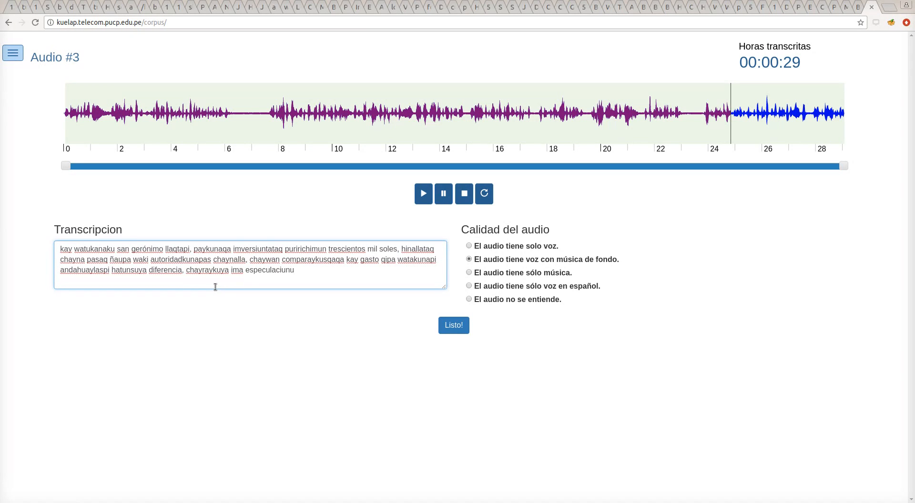
{"action": "type", "text": "k"}
{"action": "type", "text": "unapas"}
{"action": "type", "text": " kan."}
{"action": "left_click", "coordinate": [690, 115]}
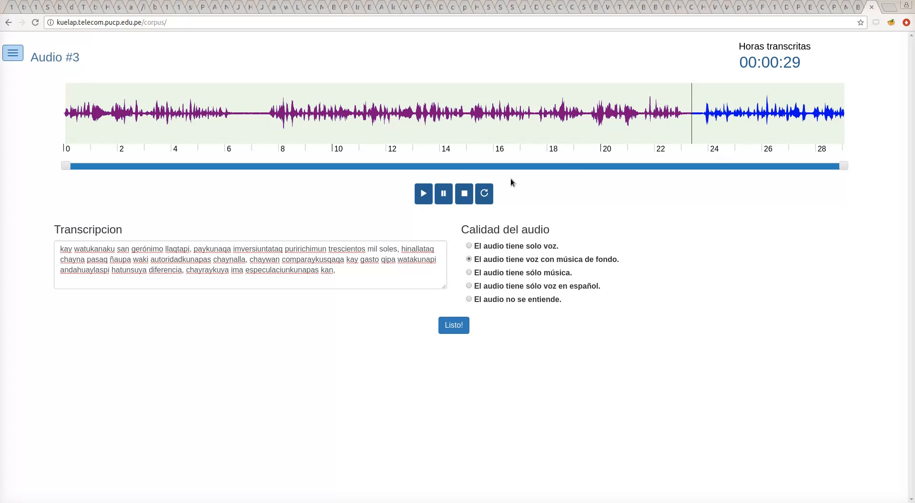
{"action": "left_click", "coordinate": [421, 194]}
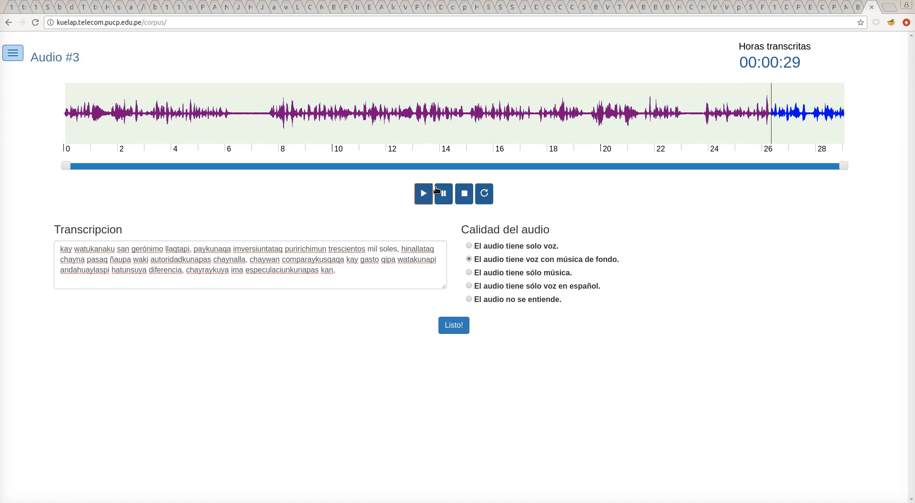
{"action": "left_click", "coordinate": [440, 198]}
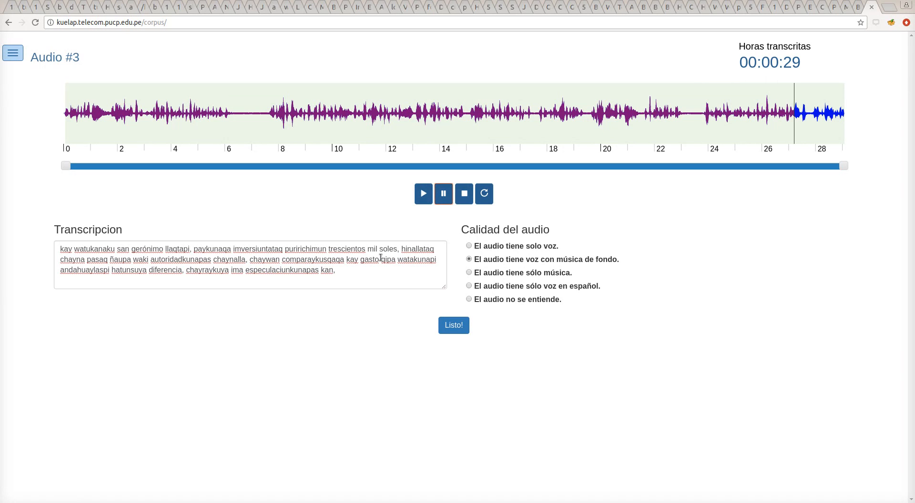
{"action": "left_click", "coordinate": [367, 275]}
{"action": "type", "text": "sichus"}
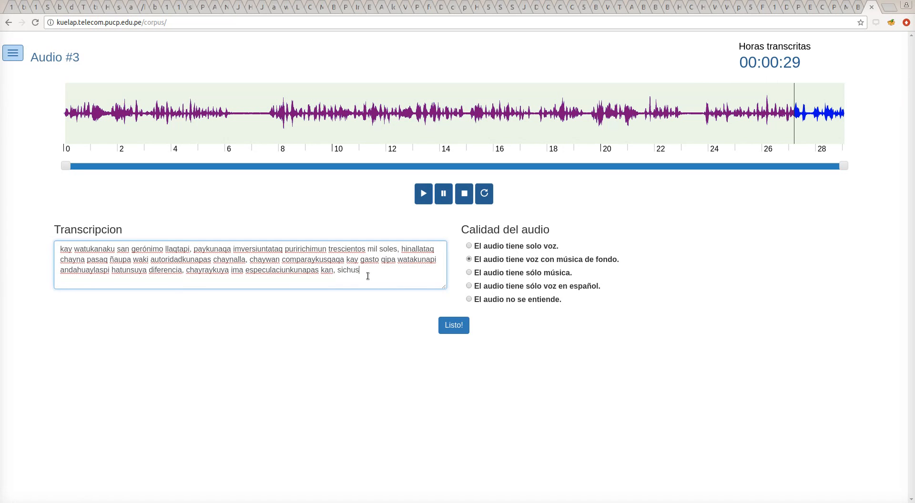
{"action": "type", "text": " ya"}
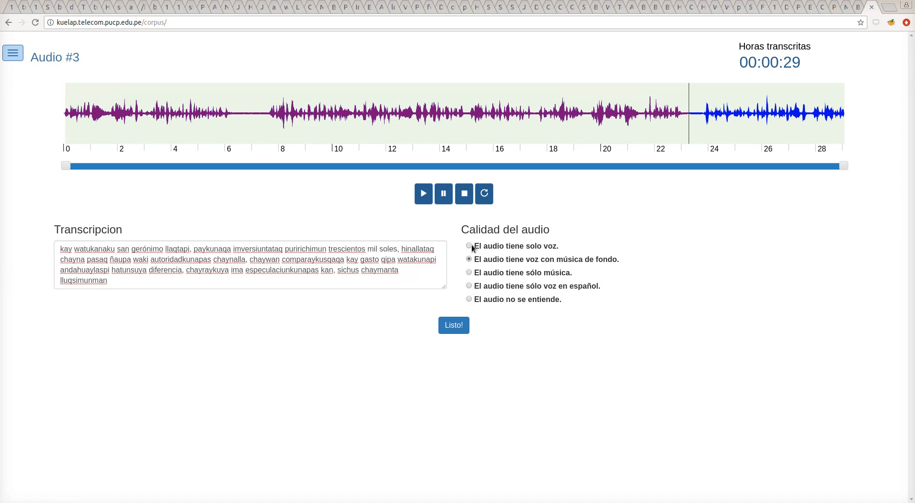
Mark the audio as voice only and continue the text with 'huk explicación.bajo documentado'
{"action": "left_click", "coordinate": [469, 246]}
{"action": "left_click", "coordinate": [410, 276]}
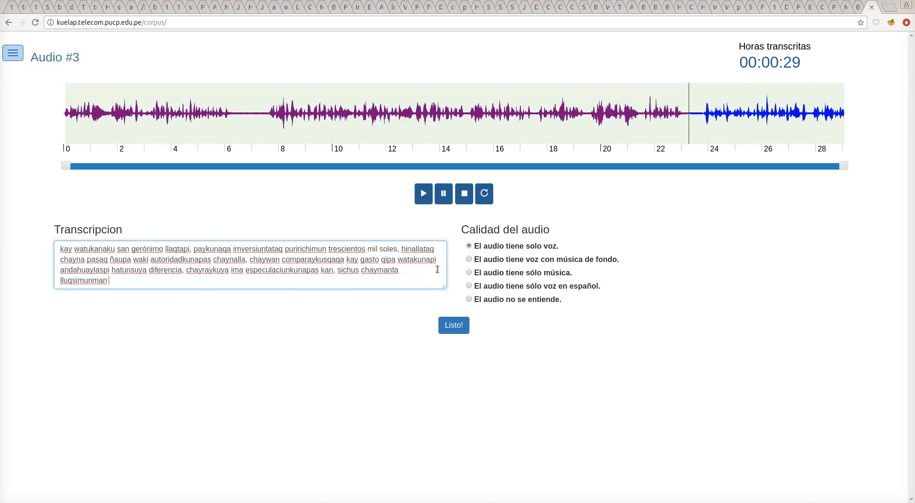
{"action": "left_click", "coordinate": [425, 195]}
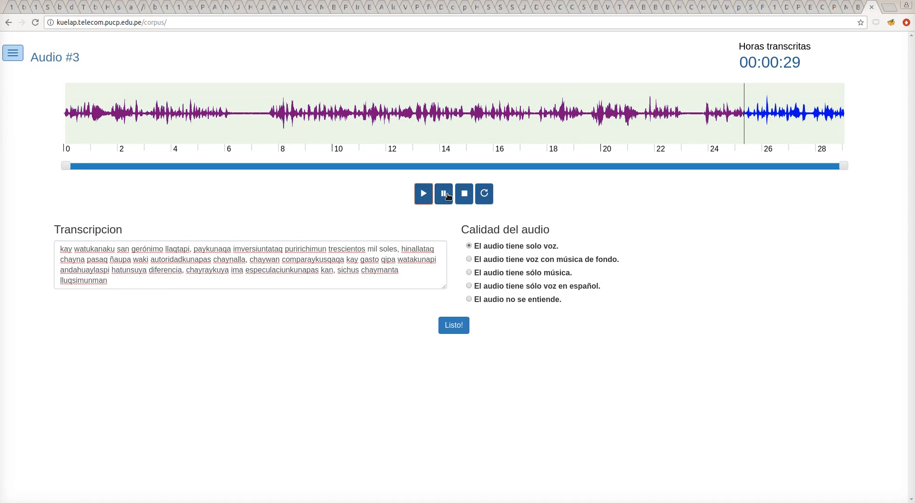
{"action": "left_click", "coordinate": [447, 196]}
{"action": "left_click", "coordinate": [289, 260]}
{"action": "left_click_drag", "start_coordinate": [290, 260], "coordinate": [236, 287]}
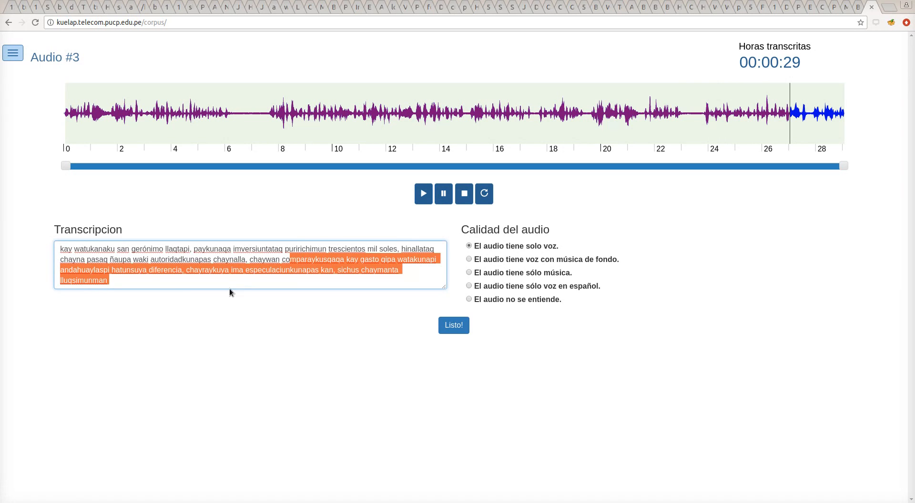
{"action": "left_click", "coordinate": [224, 285]}
{"action": "type", "text": "huk "}
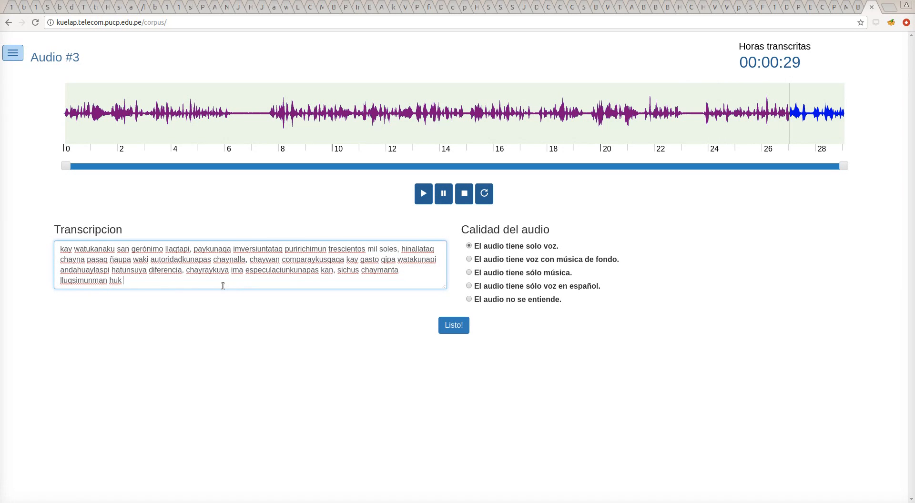
{"action": "type", "text": "explicació"}
{"action": "type", "text": "n."}
{"action": "type", "text": "bajo documenta"}
{"action": "type", "text": "do"}
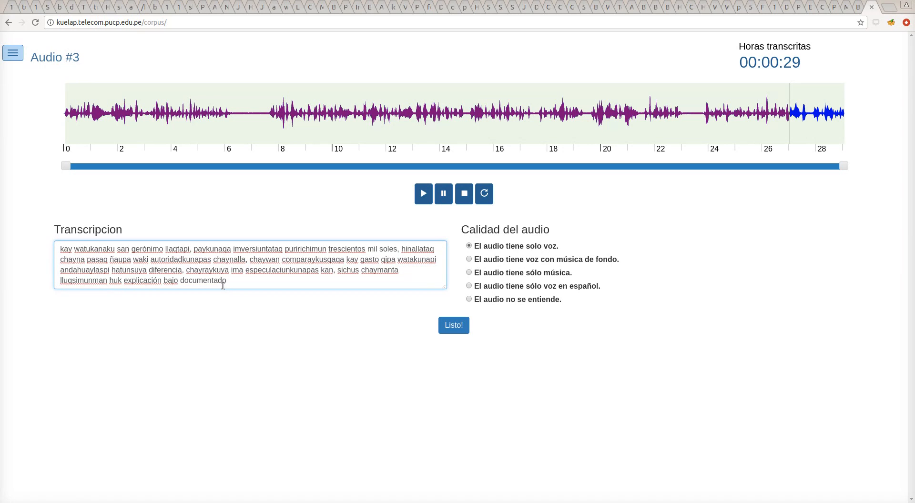
Correct the ending to 'documentadamente, sumaqta kayna riki' and play the clip to the end
{"action": "left_click", "coordinate": [425, 194]}
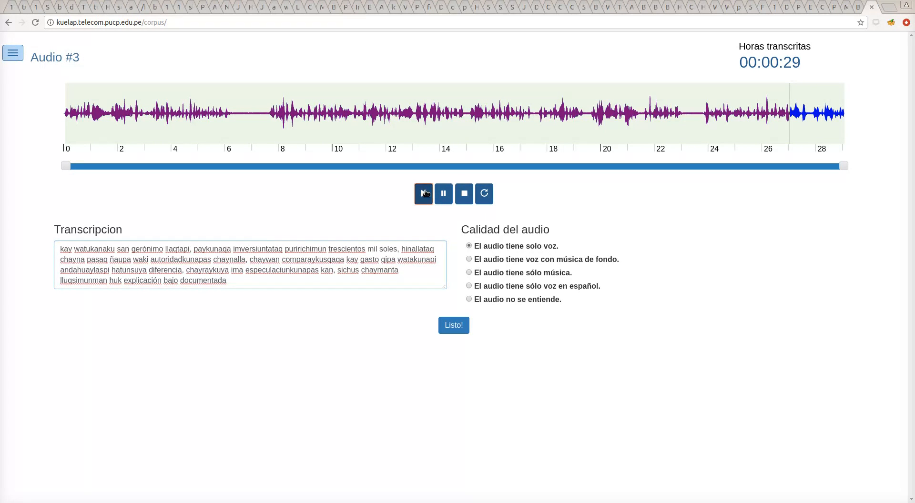
{"action": "left_click", "coordinate": [443, 194]}
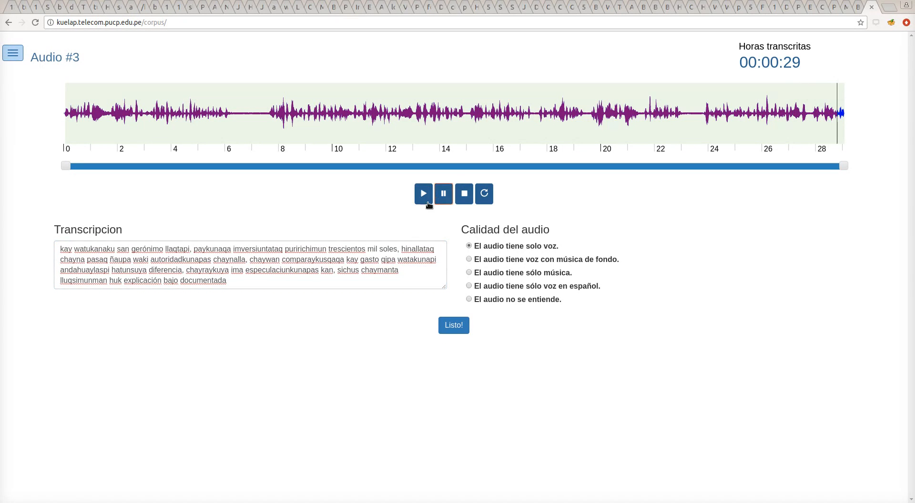
{"action": "left_click", "coordinate": [305, 276]}
{"action": "key", "text": "BackSpace"}
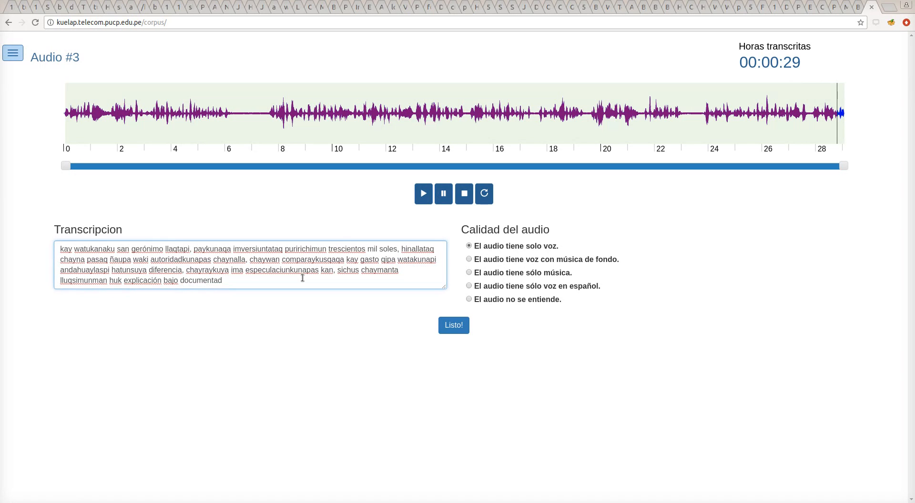
{"action": "type", "text": "amente, sumaqta kayna riki"}
{"action": "left_click", "coordinate": [423, 193]}
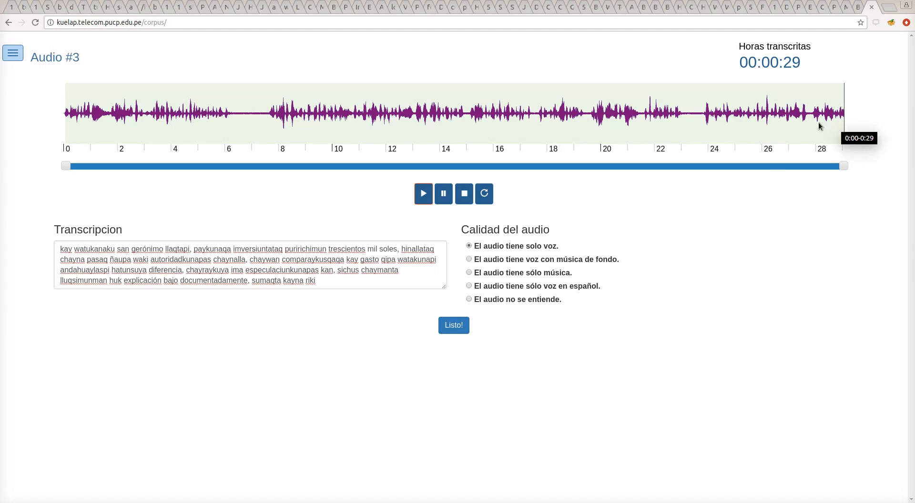
Pull the playback range end back to about 27.5 s and submit the transcription with Listo!
{"action": "left_click", "coordinate": [844, 164]}
{"action": "left_click_drag", "start_coordinate": [843, 165], "coordinate": [826, 164]}
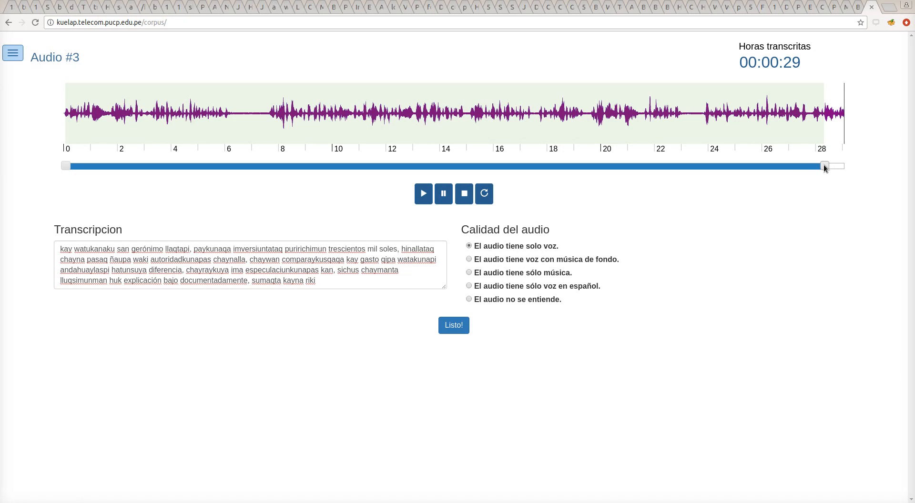
{"action": "left_click_drag", "start_coordinate": [824, 165], "coordinate": [829, 165]}
{"action": "left_click", "coordinate": [454, 326]}
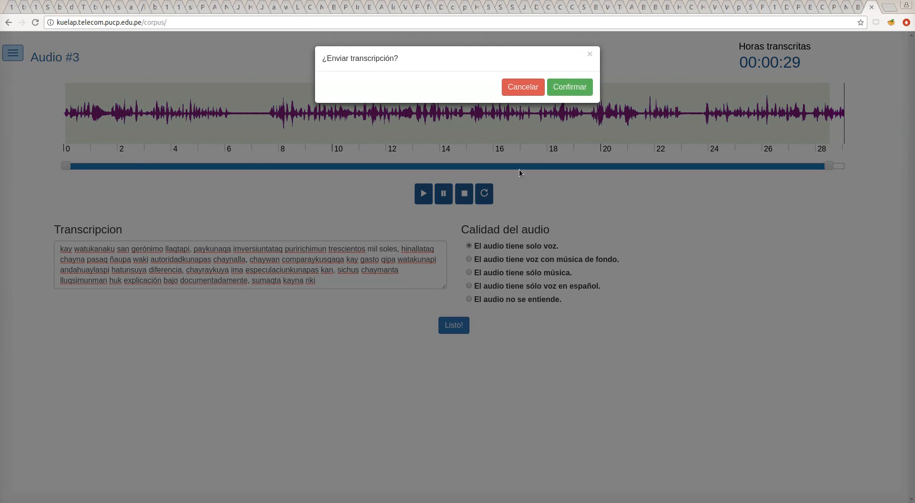
Confirm sending the Audio #3 transcription
{"action": "left_click", "coordinate": [562, 90]}
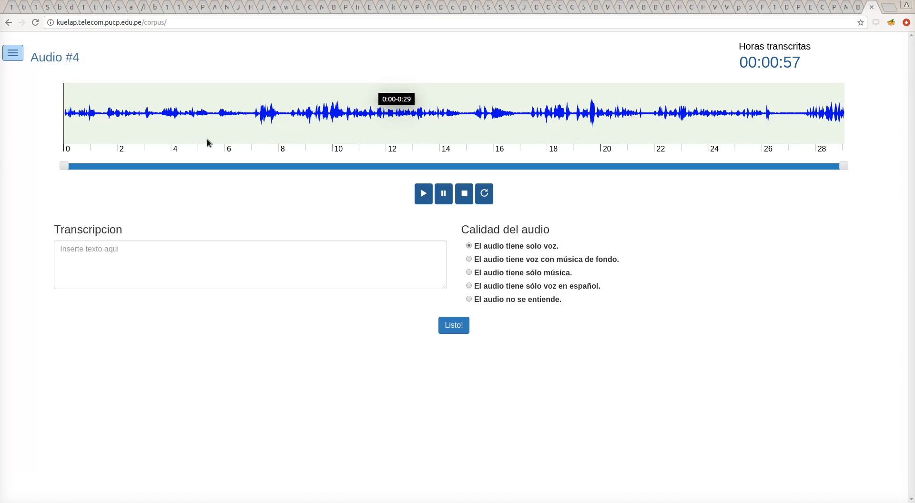
Fill the Contáctanos form with subject 'no tengo audios' and placeholder text 'fasdfas', then go back unsent
{"action": "left_click", "coordinate": [21, 55]}
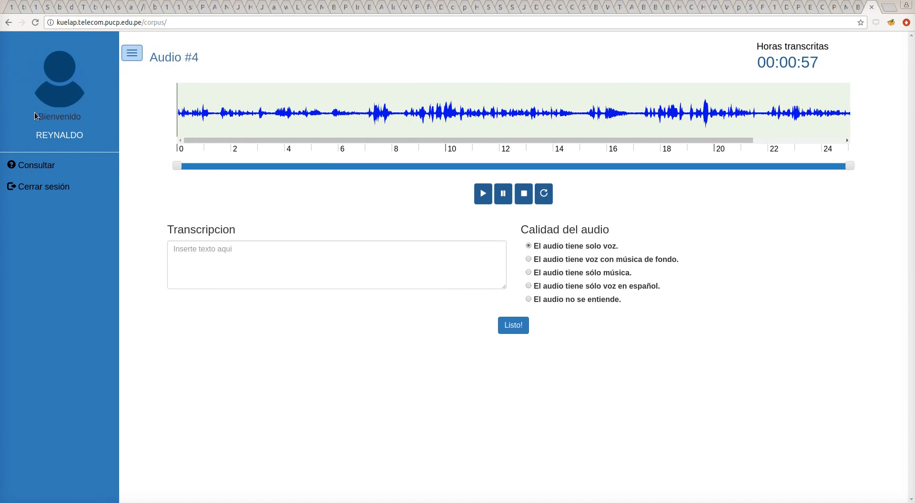
{"action": "left_click", "coordinate": [50, 168]}
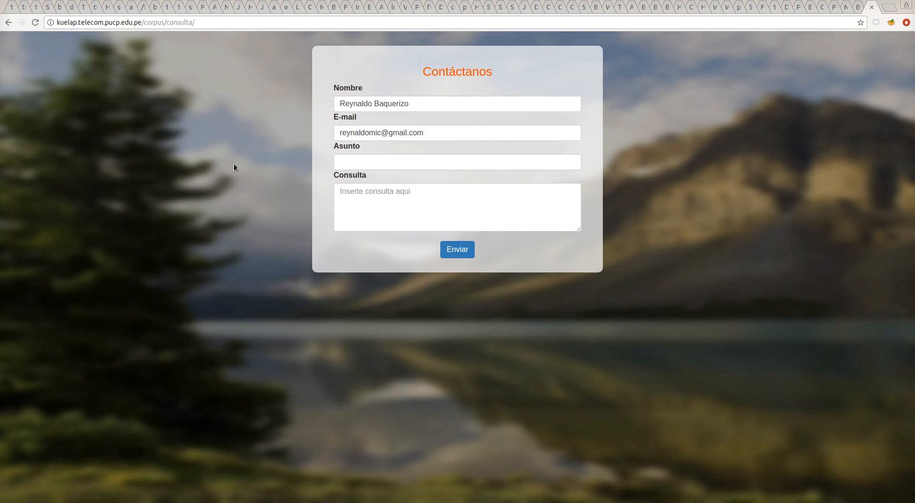
{"action": "left_click", "coordinate": [406, 161]}
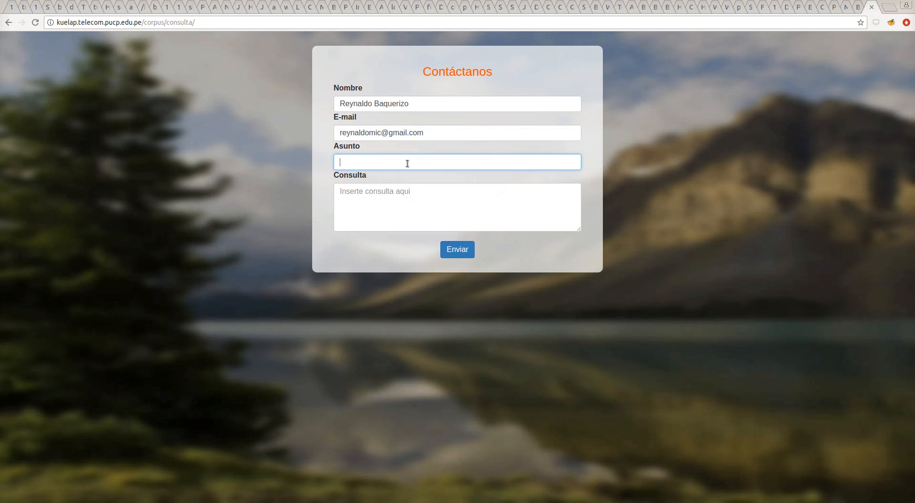
{"action": "type", "text": "no tengo audios"}
{"action": "key", "text": "Tab"}
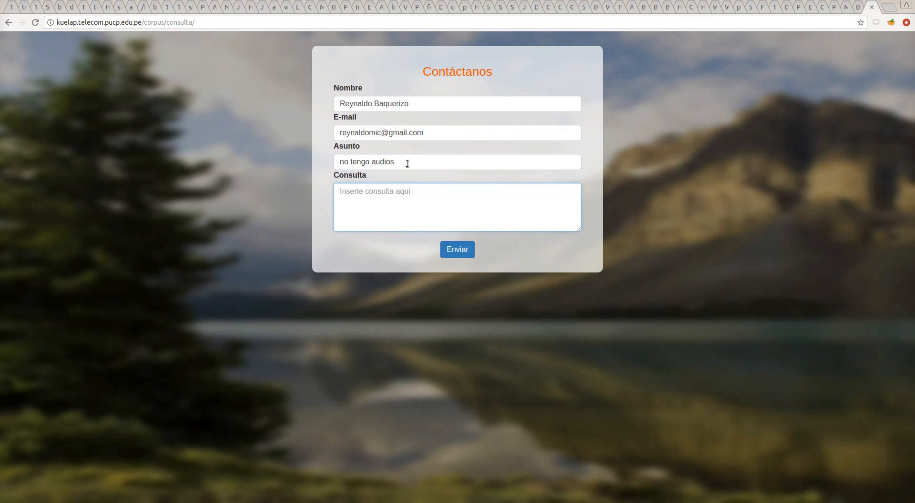
{"action": "type", "text": "fasdfas"}
{"action": "key", "text": "alt+Left"}
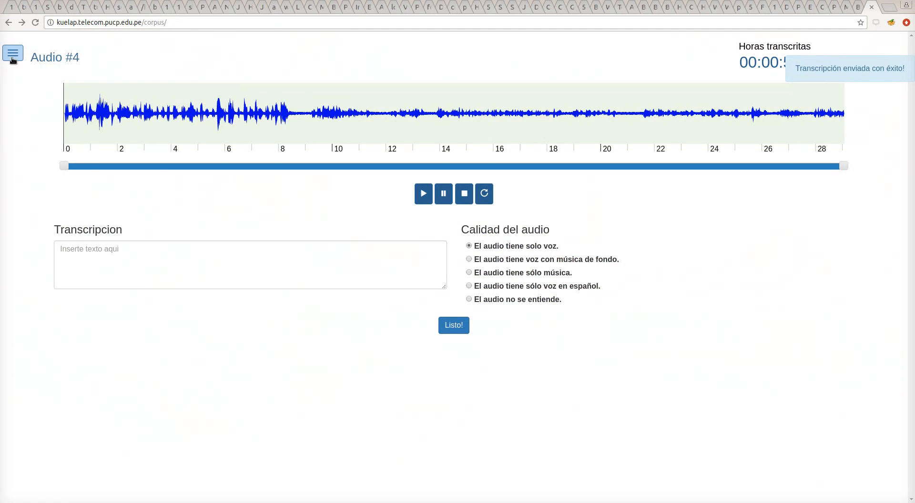
{"action": "left_click", "coordinate": [12, 56]}
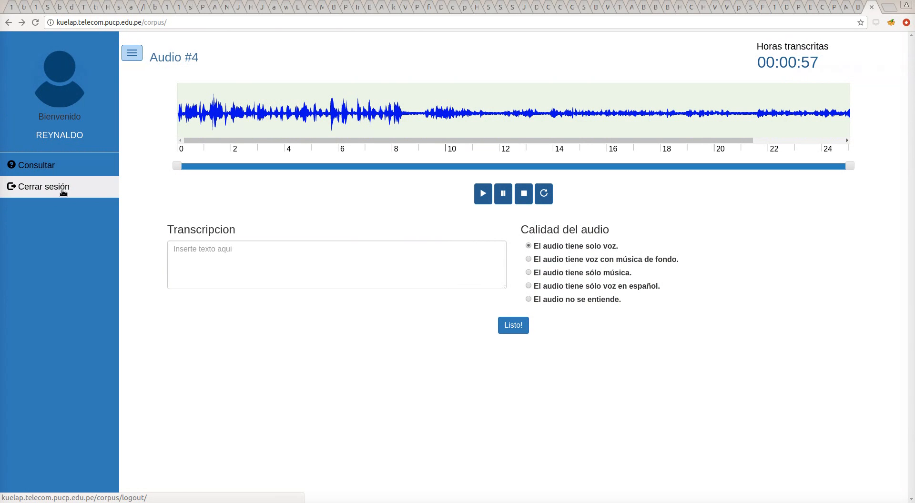
{"action": "left_click", "coordinate": [131, 54]}
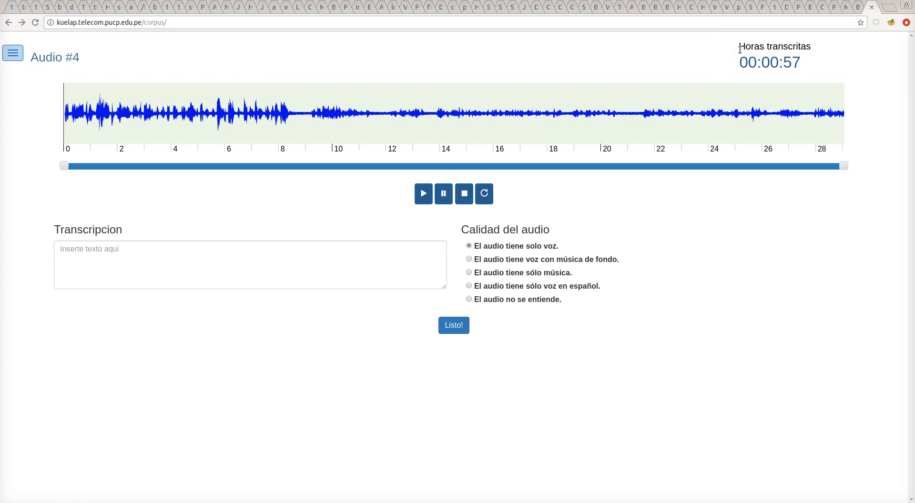
{"action": "mouse_move", "coordinate": [741, 49]}
{"action": "left_mouse_down"}
{"action": "mouse_move", "coordinate": [811, 59]}
{"action": "mouse_move", "coordinate": [740, 63]}
{"action": "left_mouse_up"}
{"action": "left_click", "coordinate": [811, 59]}
{"action": "left_click", "coordinate": [787, 62]}
{"action": "left_click", "coordinate": [756, 0]}
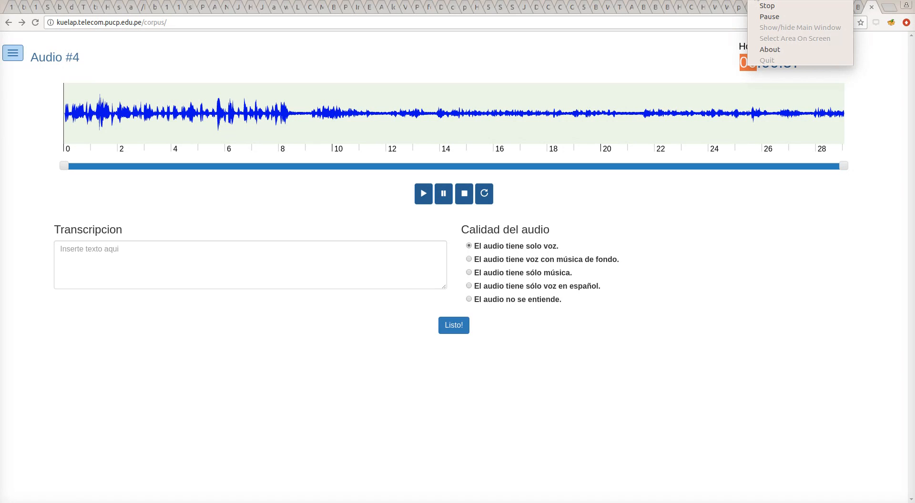